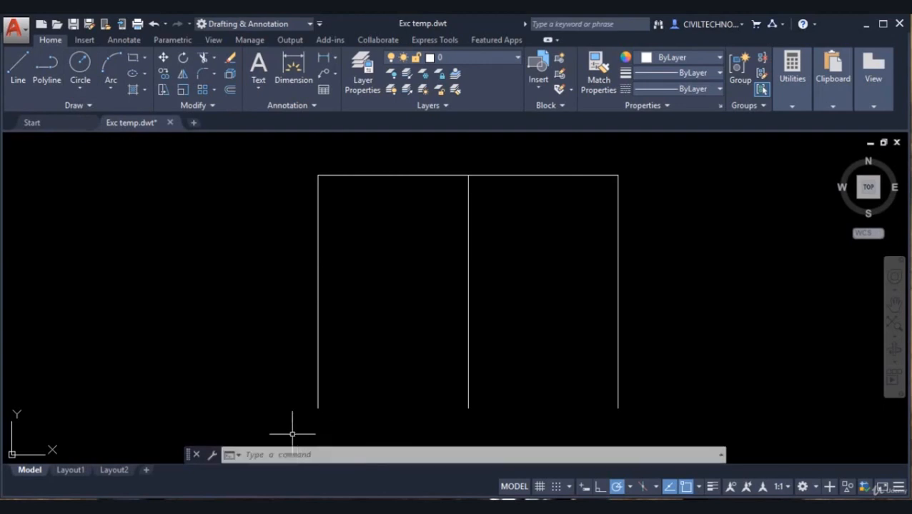
Draw a center-radius circle of radius 150 centred on the midpoint of the left vertical line
left_click(80, 89)
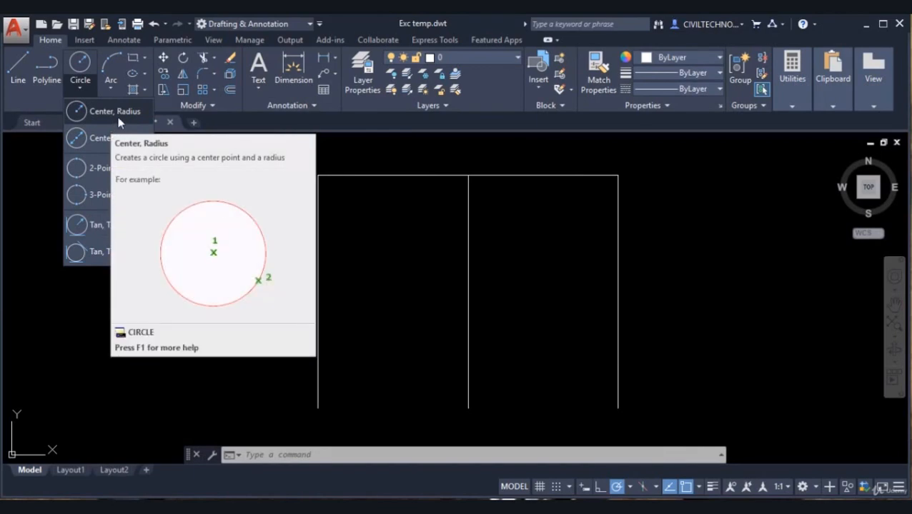
left_click(118, 120)
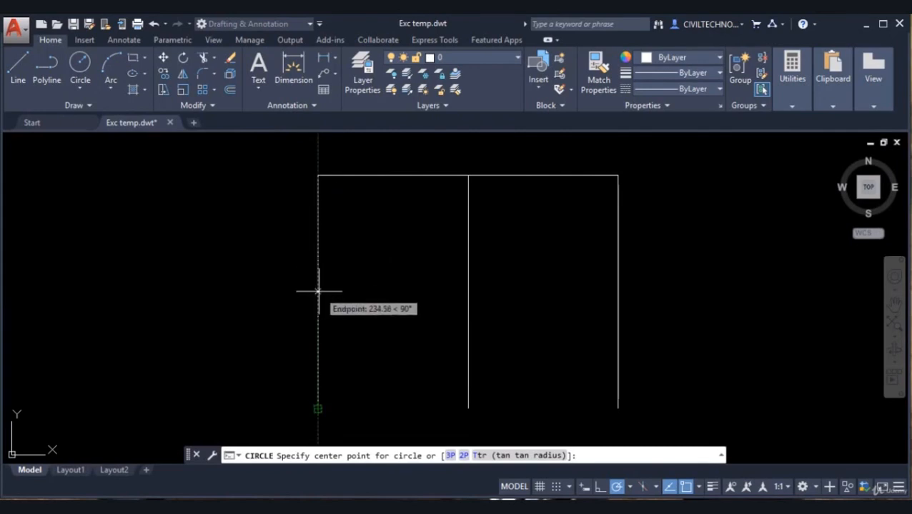
right_click(688, 488)
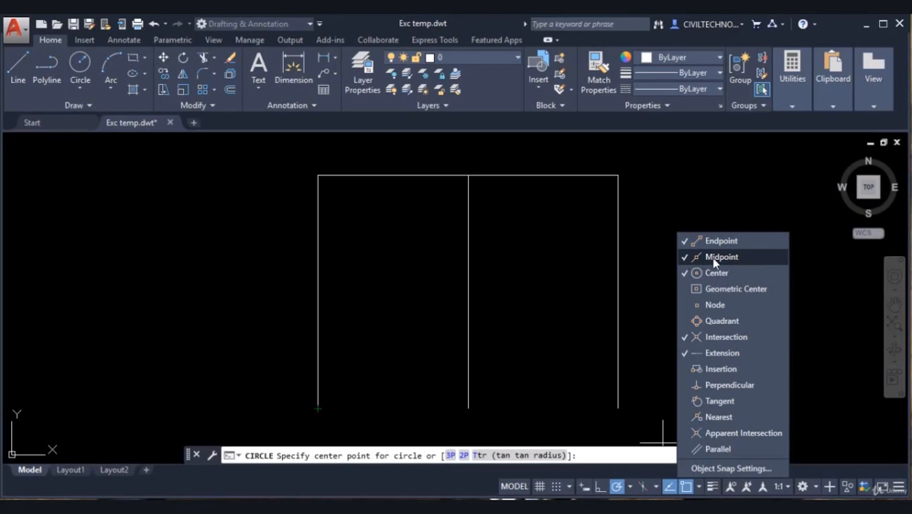
left_click(659, 333)
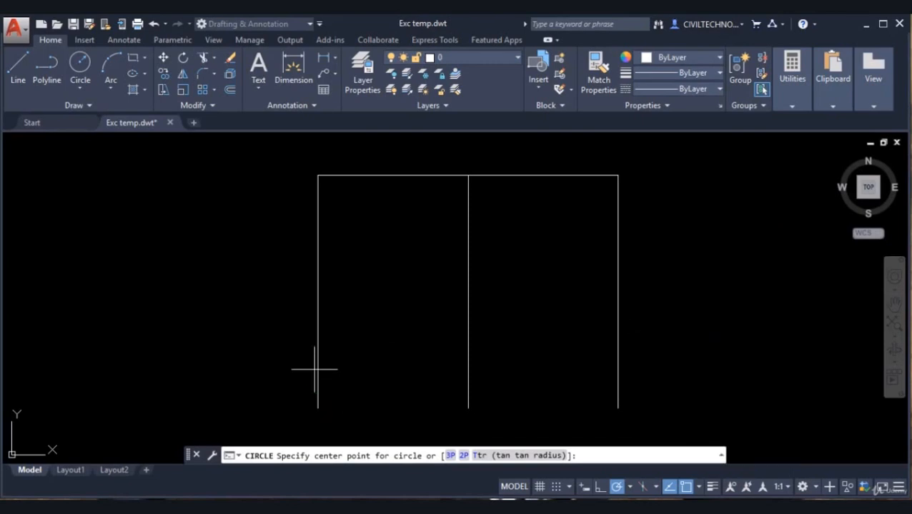
left_click(318, 291)
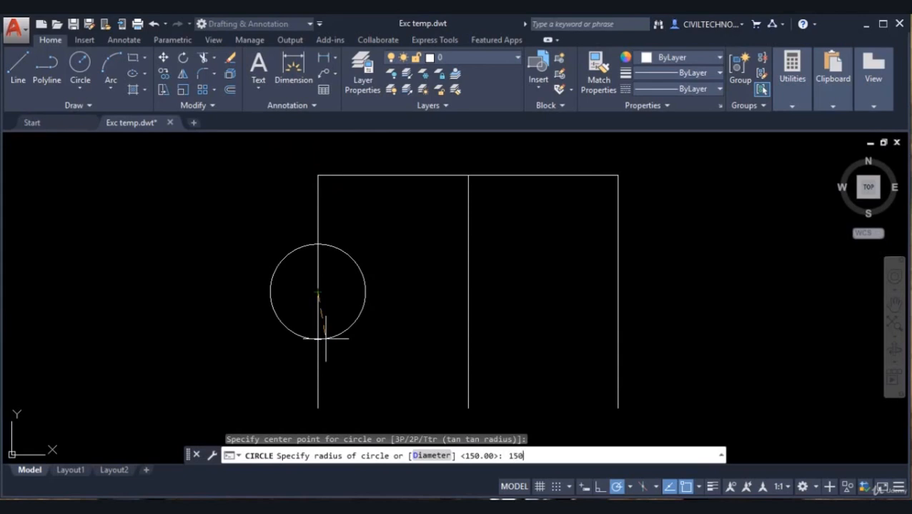
key("Return")
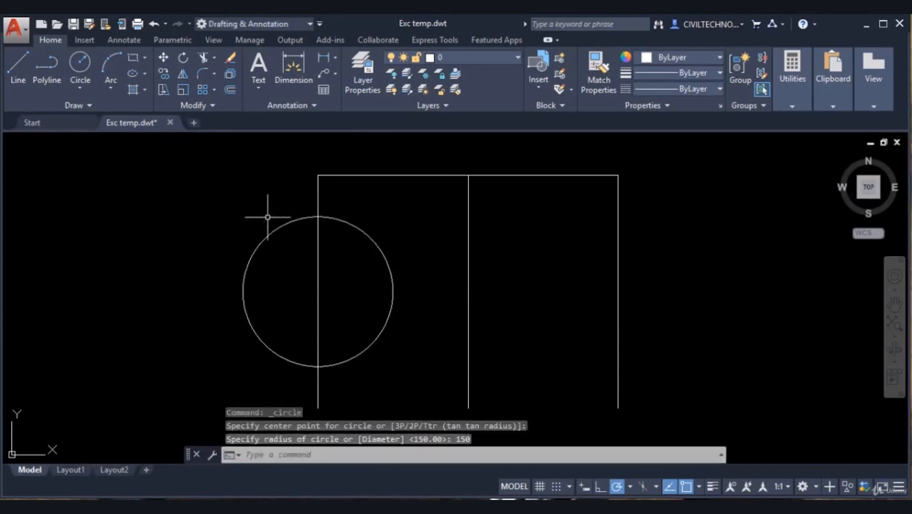
Draw a concentric circle of diameter 400 at the left line's midpoint using the Center, Diameter method
left_click(79, 90)
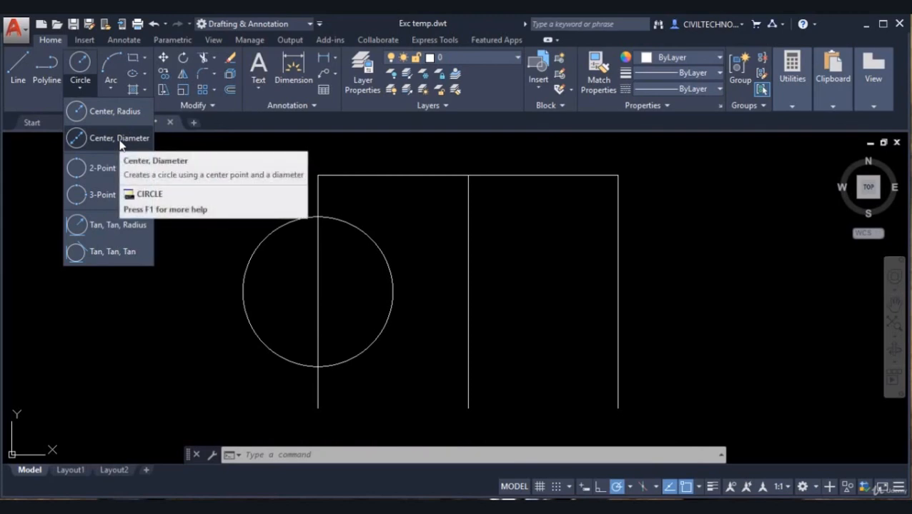
left_click(119, 139)
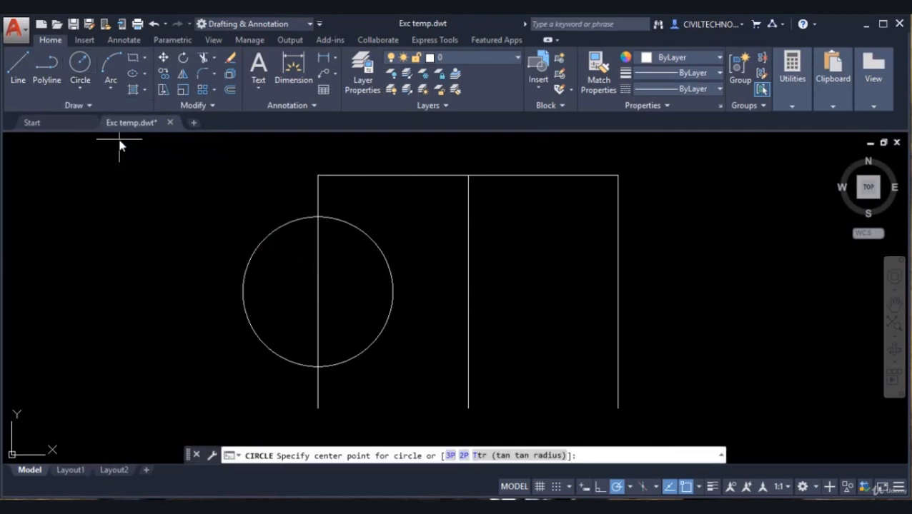
left_click(318, 293)
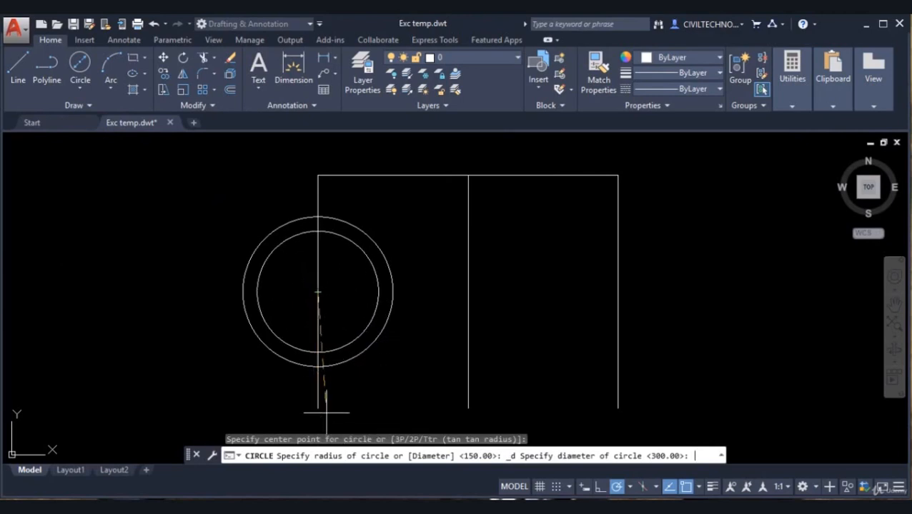
key("Return")
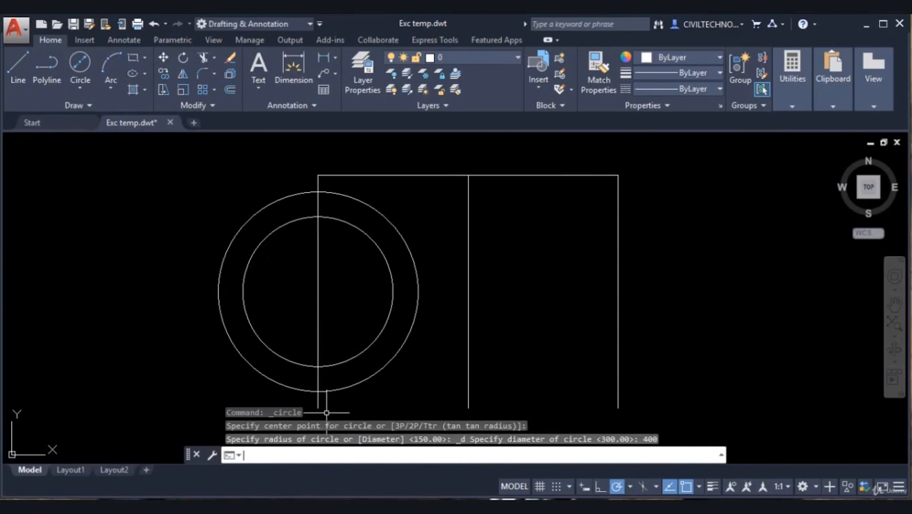
Erase the outer circle around the left line's midpoint
left_click(415, 281)
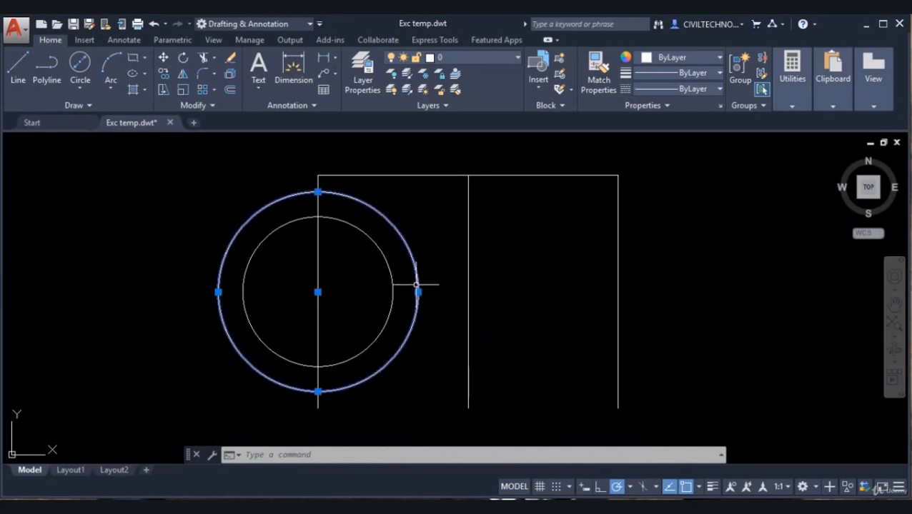
type("E")
key("Return")
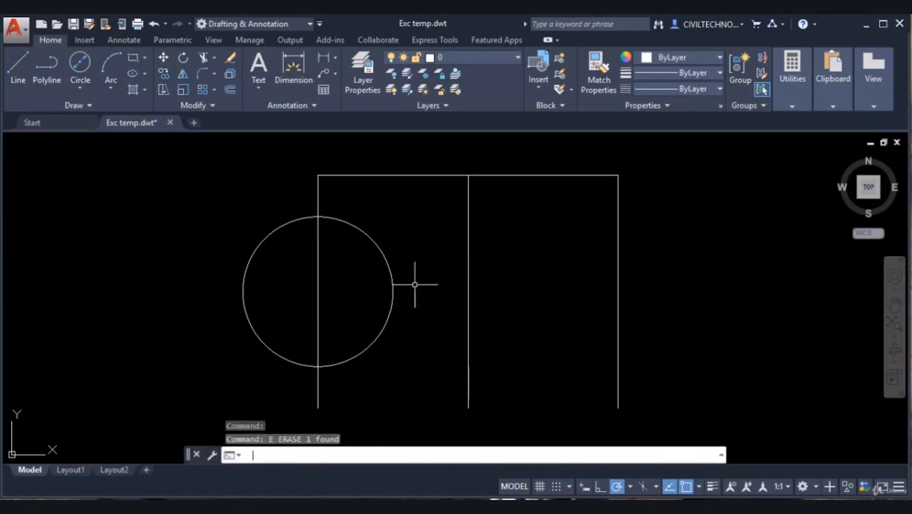
Draw a circle at the left line's midpoint with the Center, Radius method, switching to the Diameter option and entering 400
left_click(80, 90)
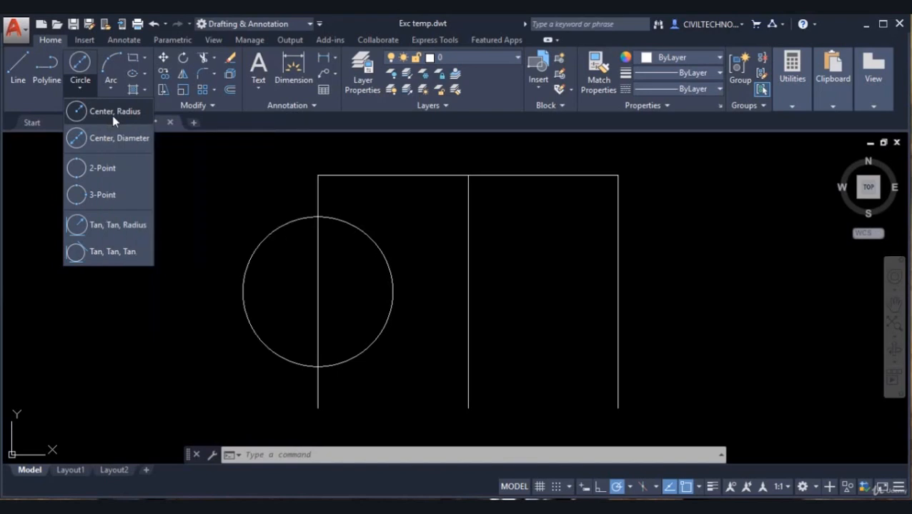
left_click(112, 115)
left_click(318, 292)
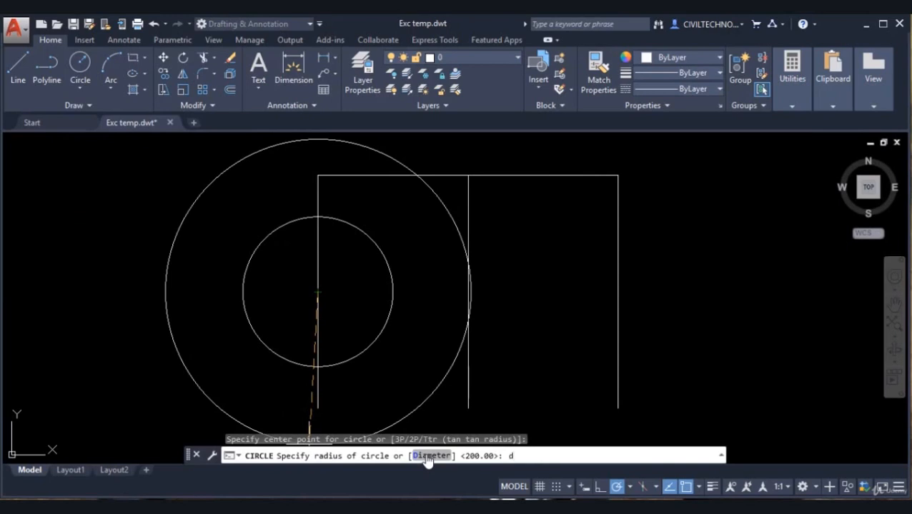
key("Return")
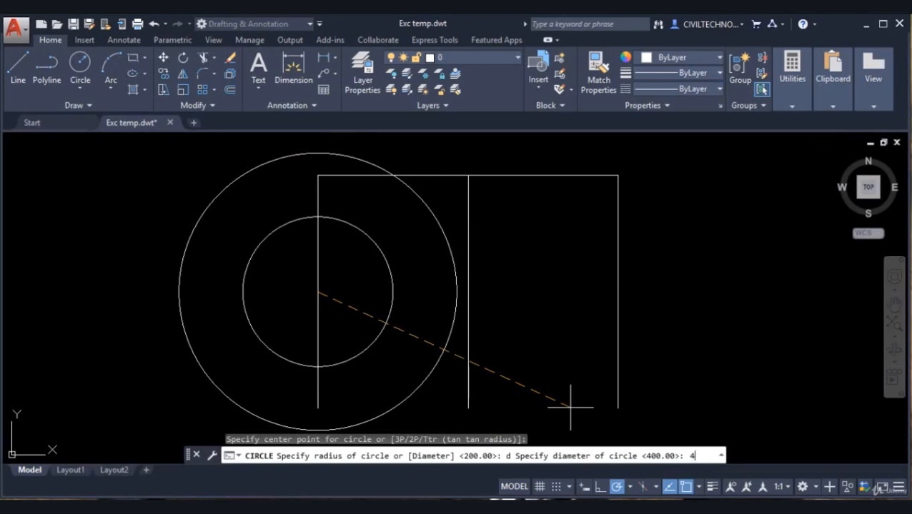
key("Return")
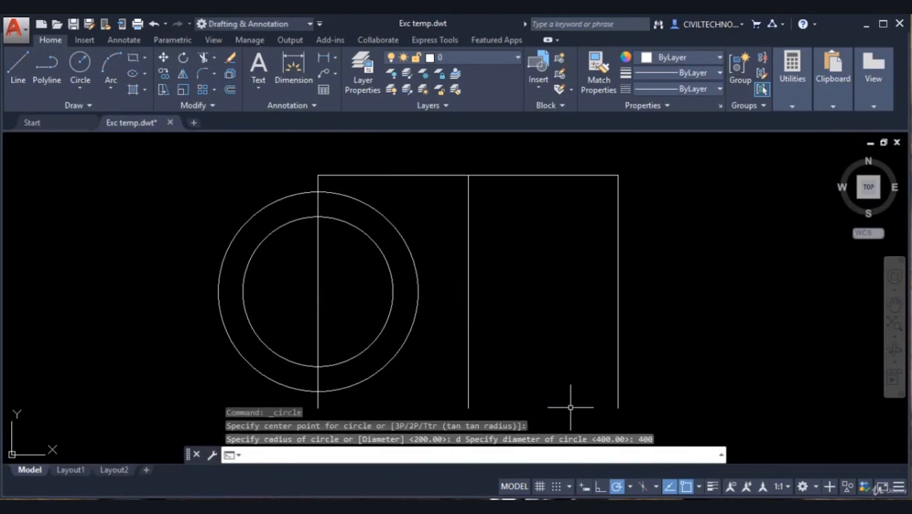
Erase the outer 400-diameter circle, keeping the inner one
left_click(405, 240)
type("E")
key("Return")
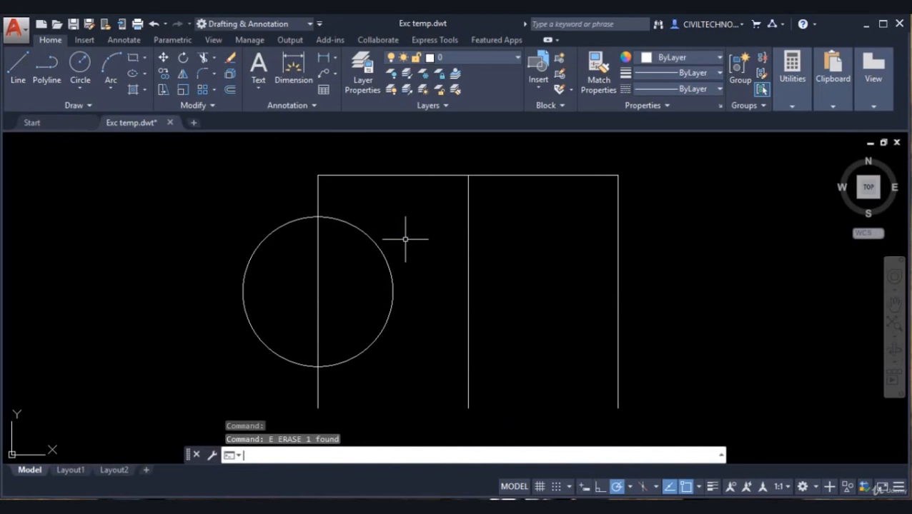
Erase the remaining circle of radius 150 on the left vertical line
left_click(80, 89)
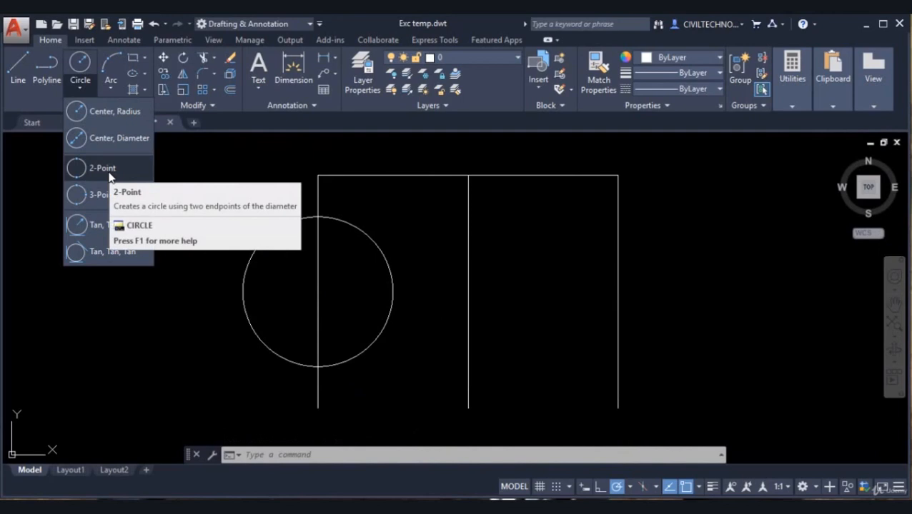
left_click(378, 238)
left_click(389, 238)
left_click(339, 273)
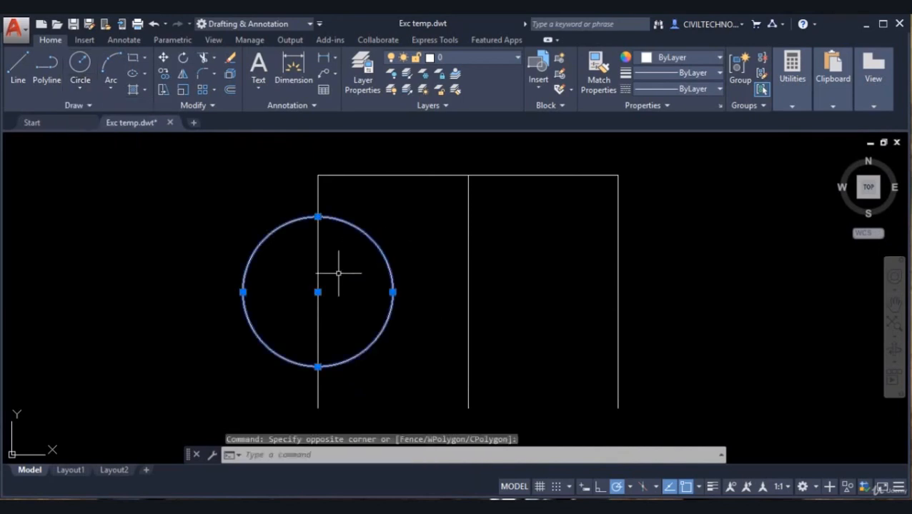
type("e")
key("Return")
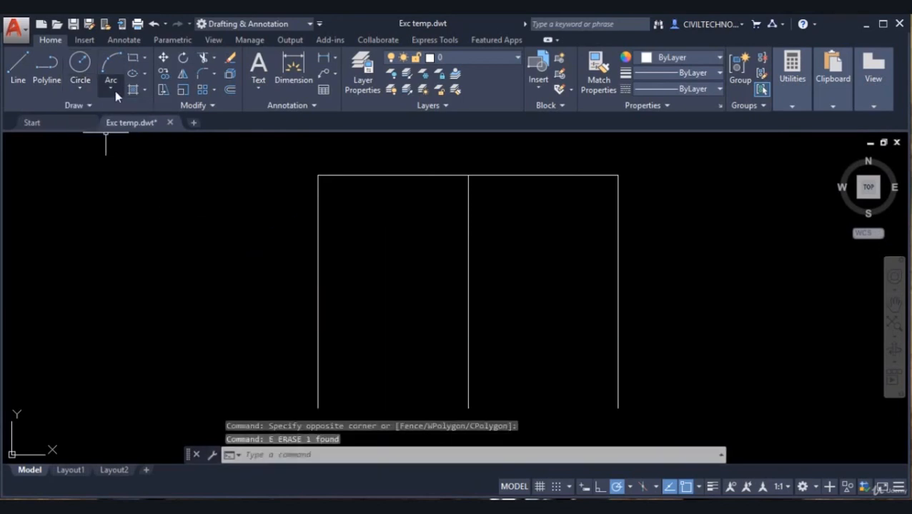
Draw a 2-Point circle whose diameter runs from the upper to the lower endpoint of the left vertical line
left_click(86, 88)
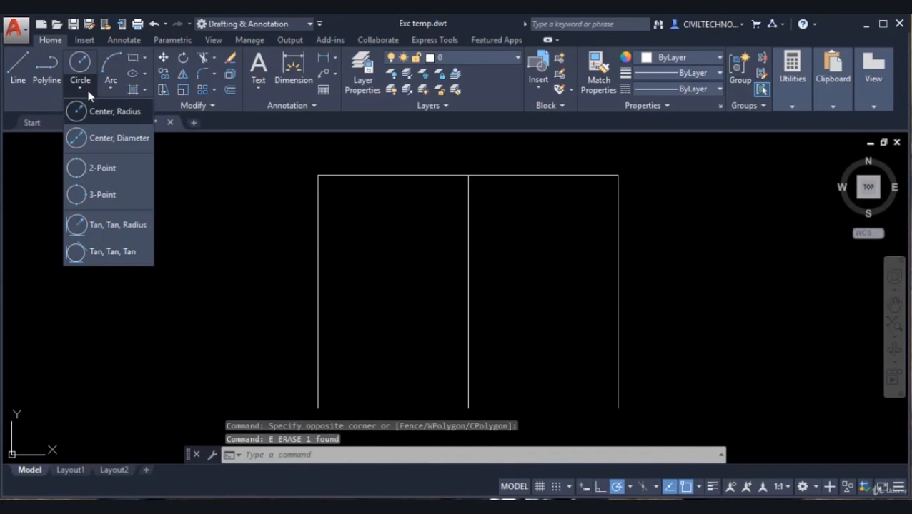
left_click(104, 169)
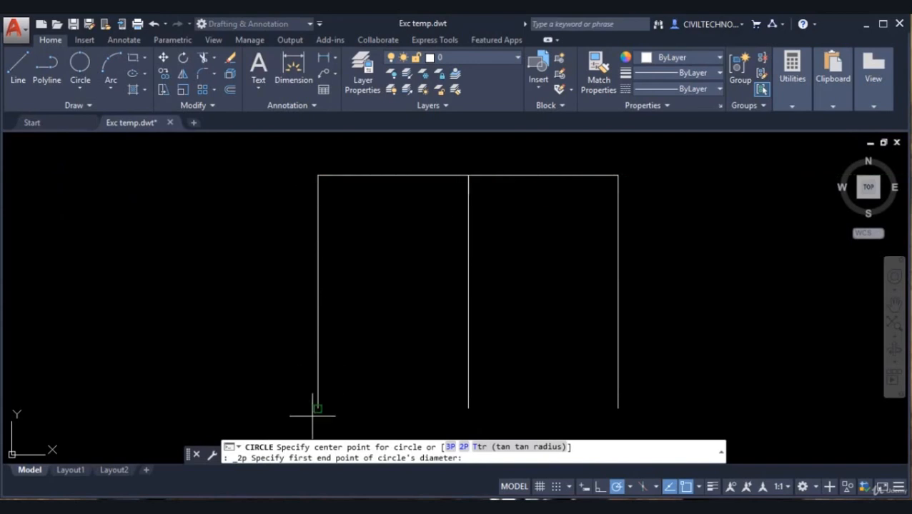
left_click(317, 174)
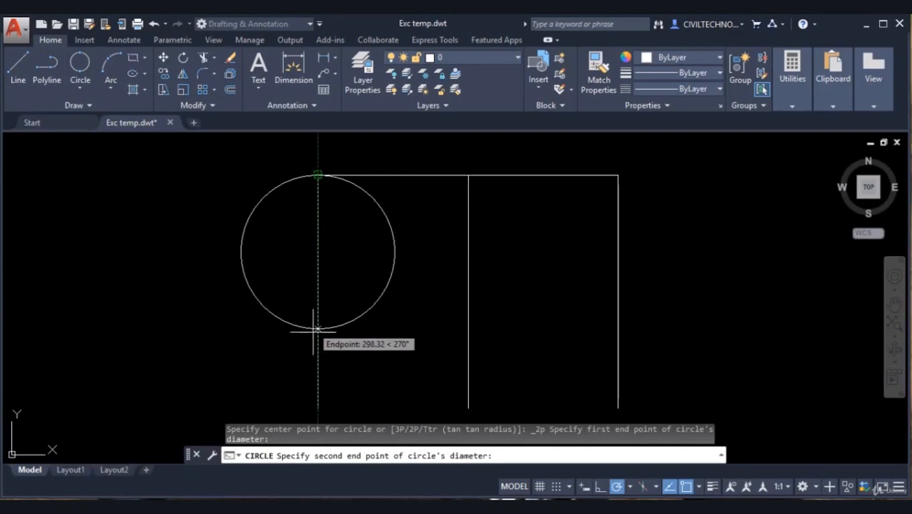
middle_click_drag(318, 372, 316, 358)
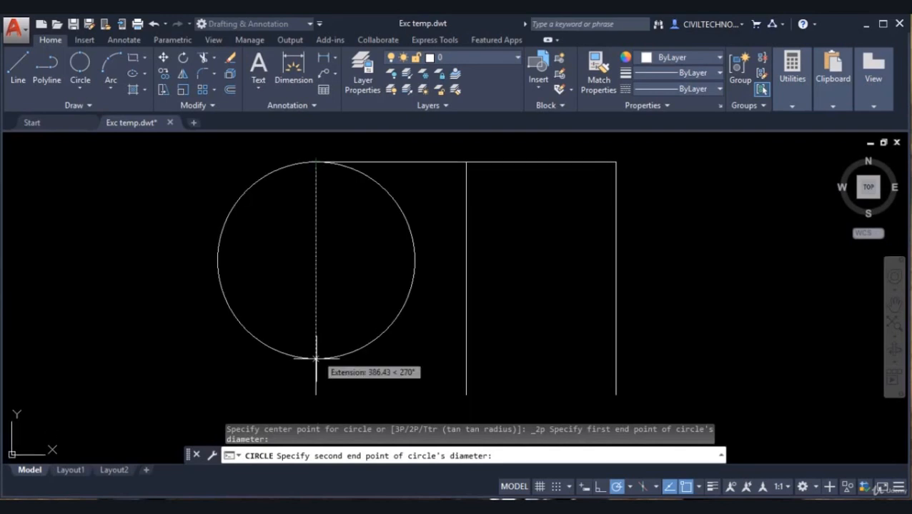
left_click(315, 395)
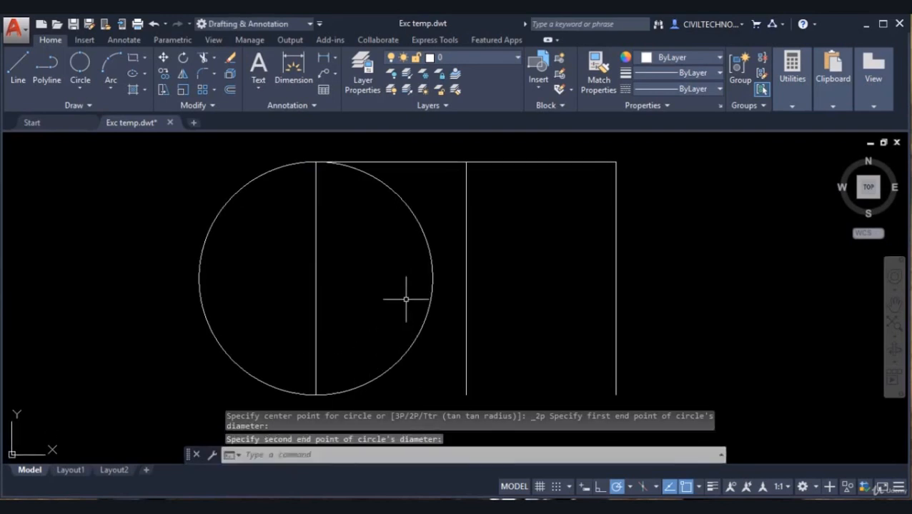
Erase the two-point circle drawn on the left vertical line
left_click(428, 250)
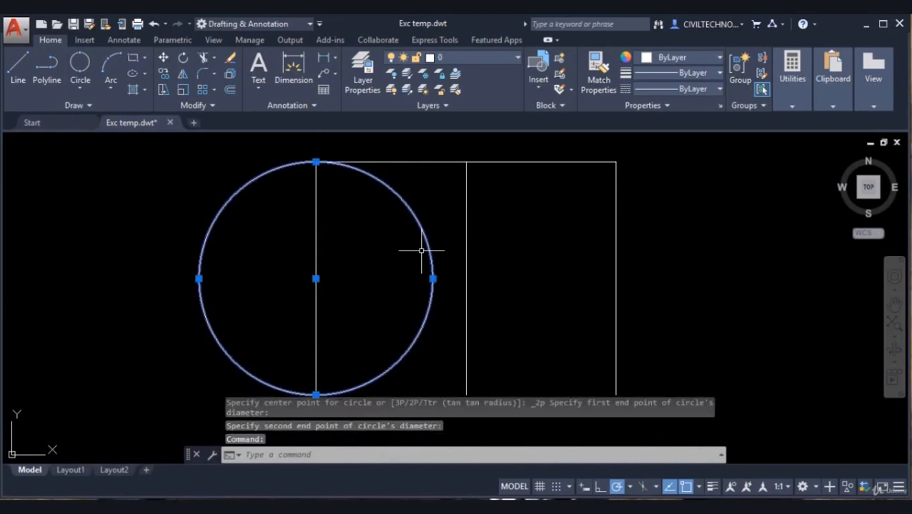
type("e")
key("Return")
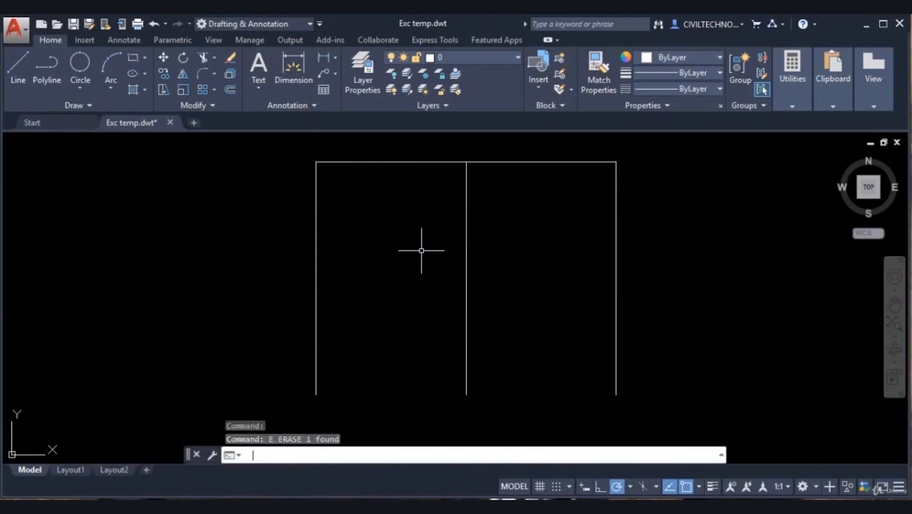
Bring up the available construction methods for drawing another circle
left_click(80, 90)
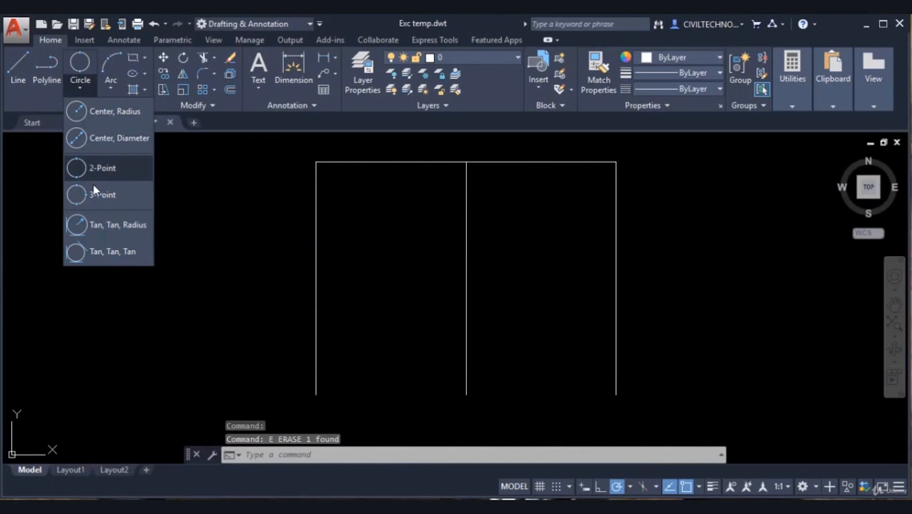